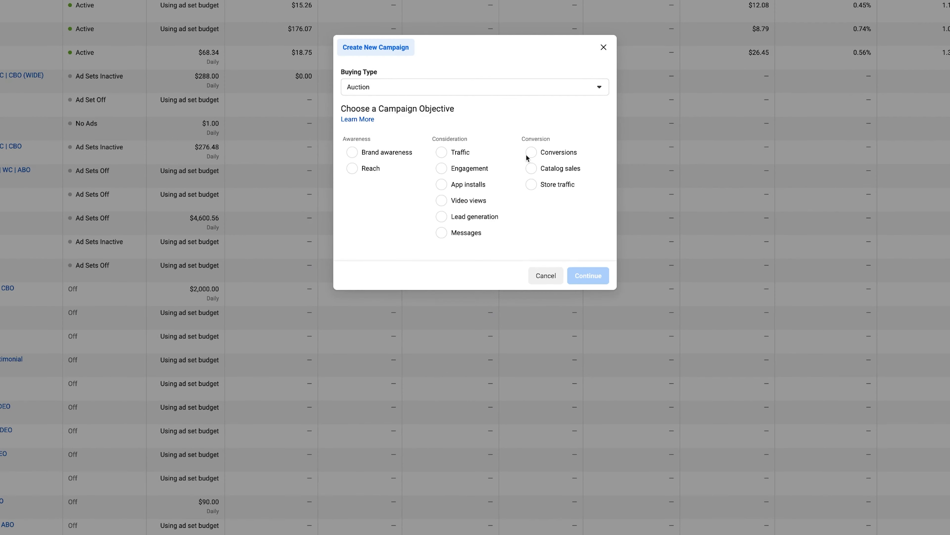
Step: Choose the Conversions objective and name the campaign 'TS | TOFU Audience Testing | WC | ABO'
{"action": "left_click", "coordinate": [533, 154]}
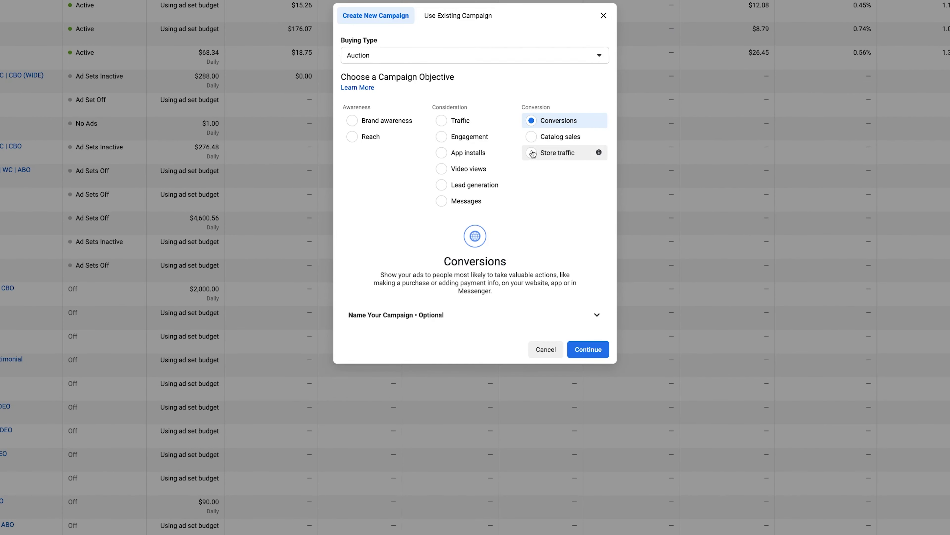
{"action": "left_click", "coordinate": [439, 315]}
{"action": "left_click", "coordinate": [437, 355]}
{"action": "type", "text": "TS"}
{"action": "scroll", "coordinate": [437, 355], "scroll_direction": "down", "scroll_amount": 1}
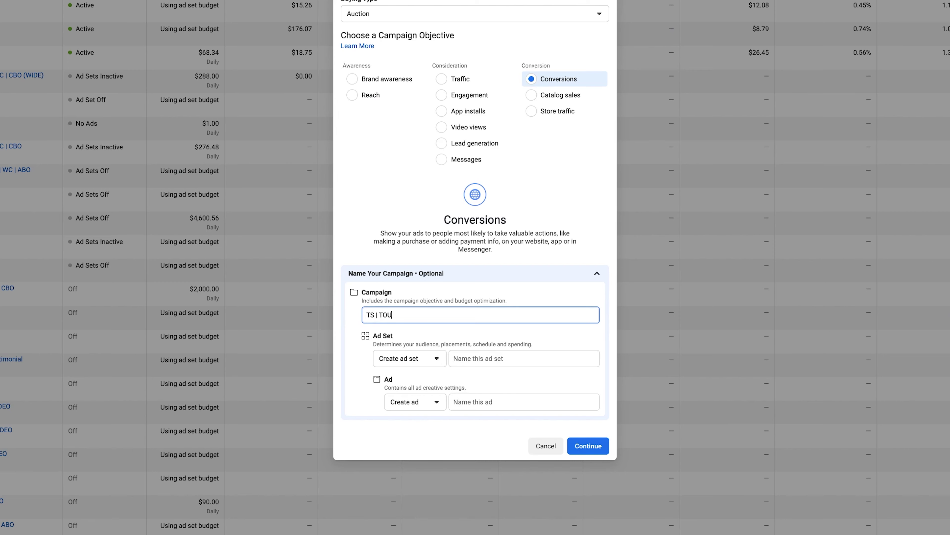
{"action": "type", "text": "| TOFU Audience Testing | WC | ABO"}
{"action": "left_click", "coordinate": [494, 366]}
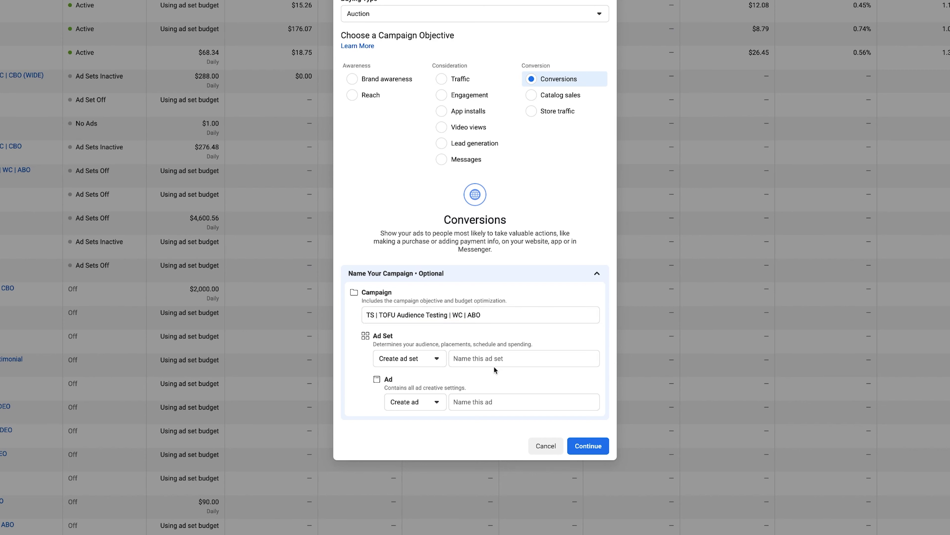
Step: Dismiss the name suggestions and continue into the campaign's draft settings
{"action": "left_click", "coordinate": [551, 361]}
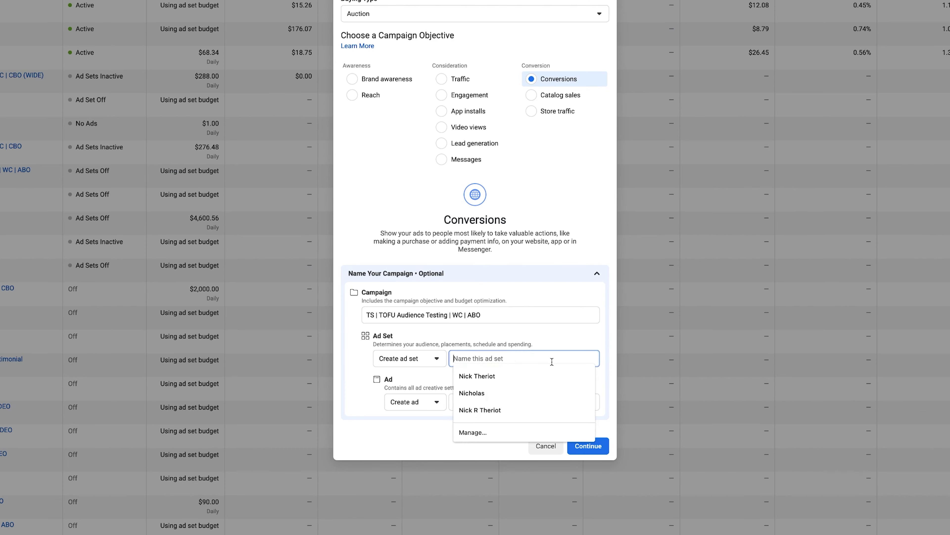
{"action": "left_click", "coordinate": [415, 358]}
{"action": "left_click", "coordinate": [579, 447]}
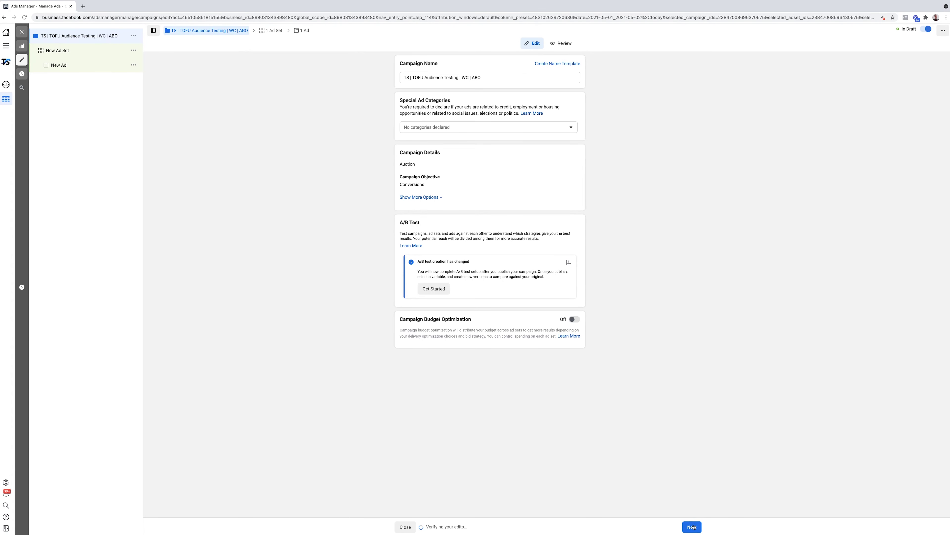
{"action": "left_click", "coordinate": [693, 526]}
Step: On the Ad Set page, lower the daily budget from $20.00 to $10.00
{"action": "left_click", "coordinate": [692, 527]}
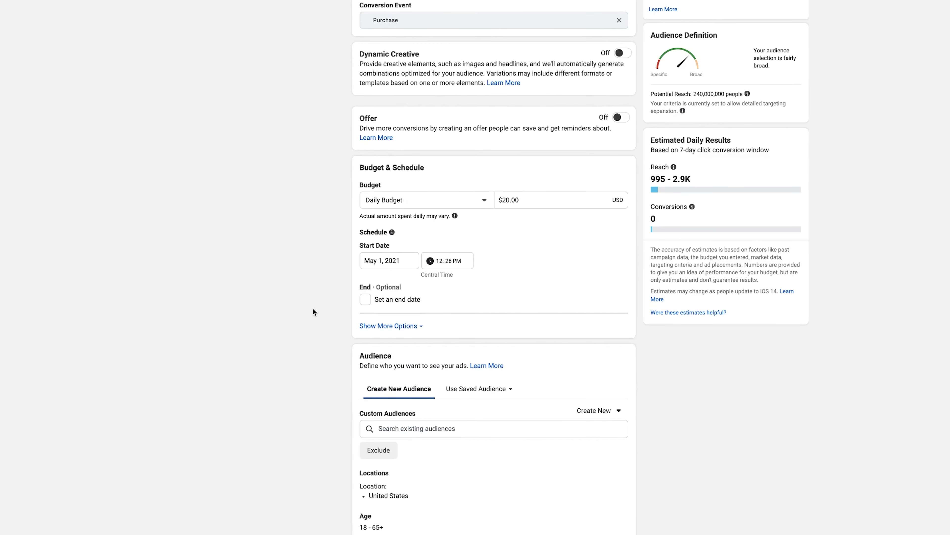
{"action": "scroll", "coordinate": [411, 406], "scroll_direction": "down", "scroll_amount": 1}
{"action": "triple_click", "coordinate": [559, 166]}
{"action": "type", "text": "10"}
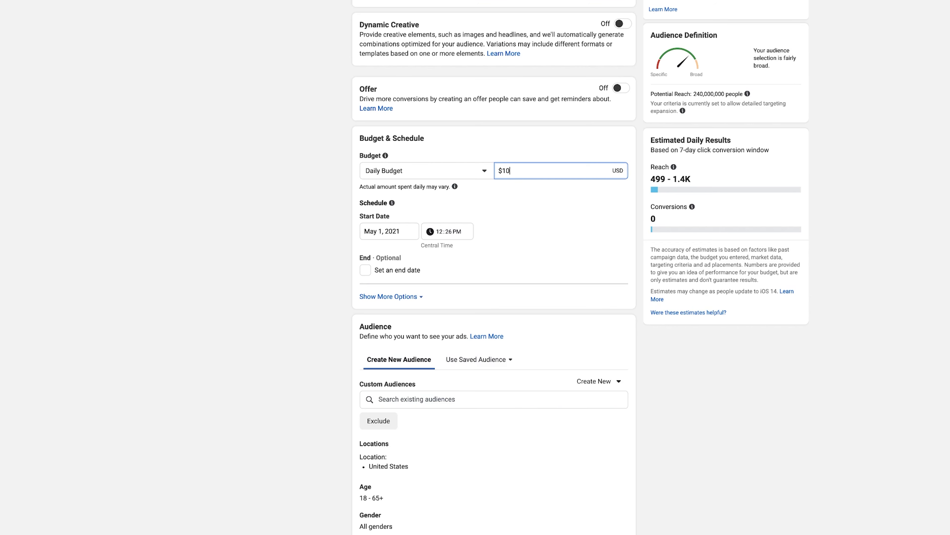
{"action": "left_click", "coordinate": [664, 431]}
{"action": "scroll", "coordinate": [696, 479], "scroll_direction": "down", "scroll_amount": 3}
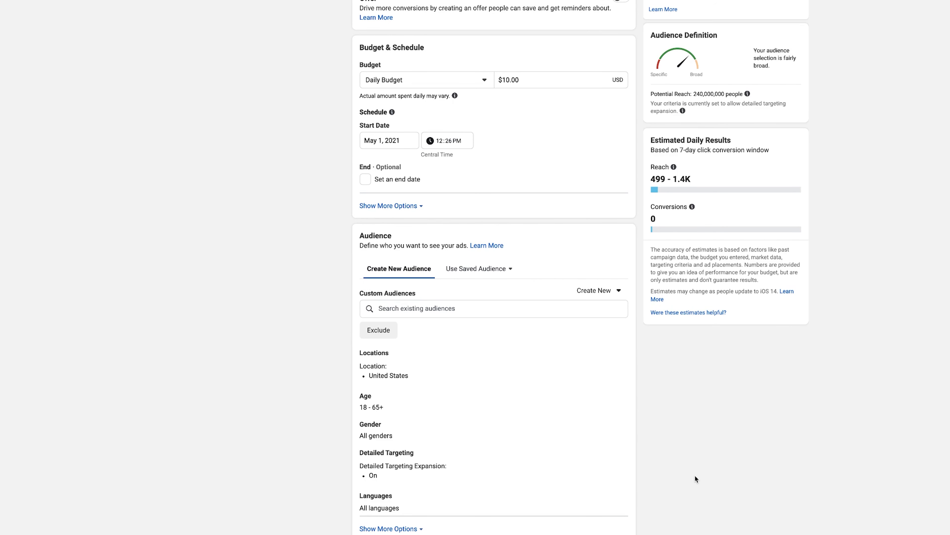
{"action": "scroll", "coordinate": [695, 475], "scroll_direction": "down", "scroll_amount": 5}
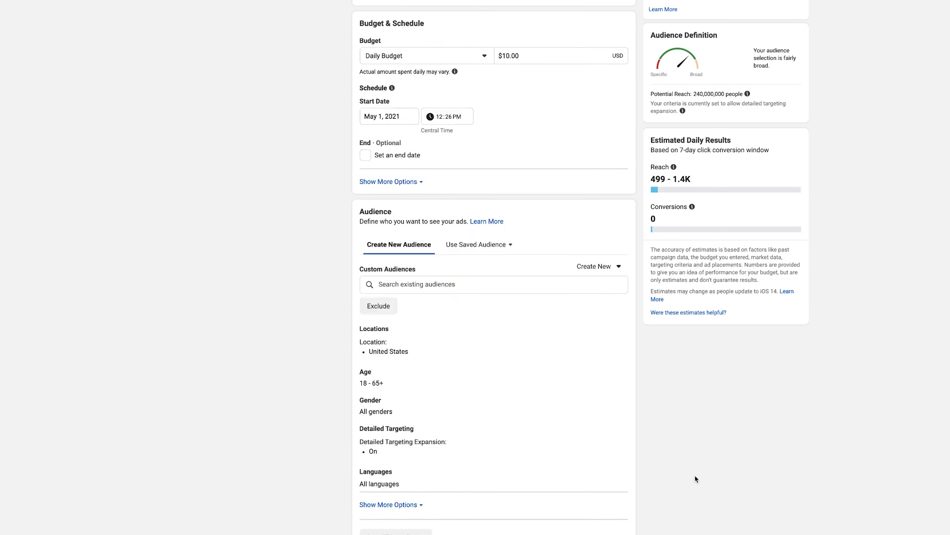
Step: Start a new Custom Audience with Website chosen as its source
{"action": "left_click", "coordinate": [607, 164]}
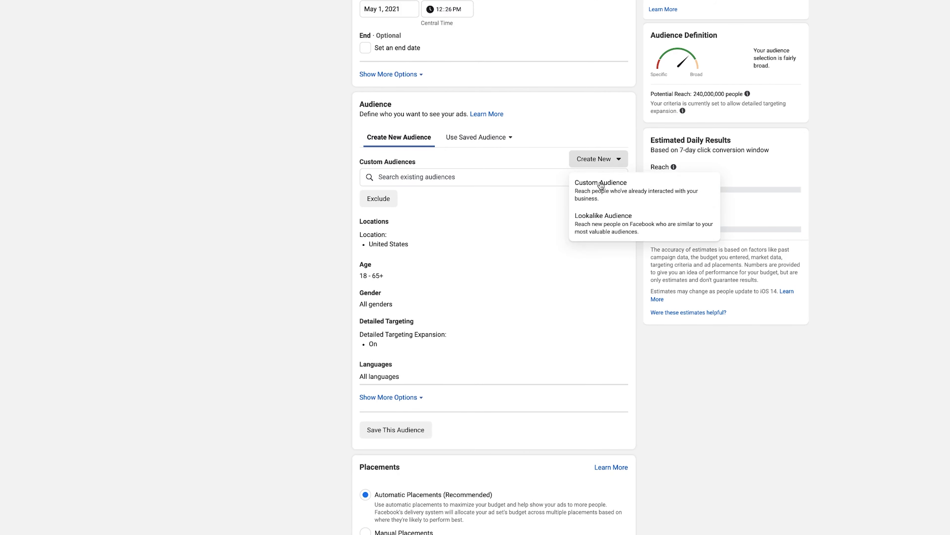
{"action": "left_click", "coordinate": [599, 182]}
{"action": "left_click", "coordinate": [348, 119]}
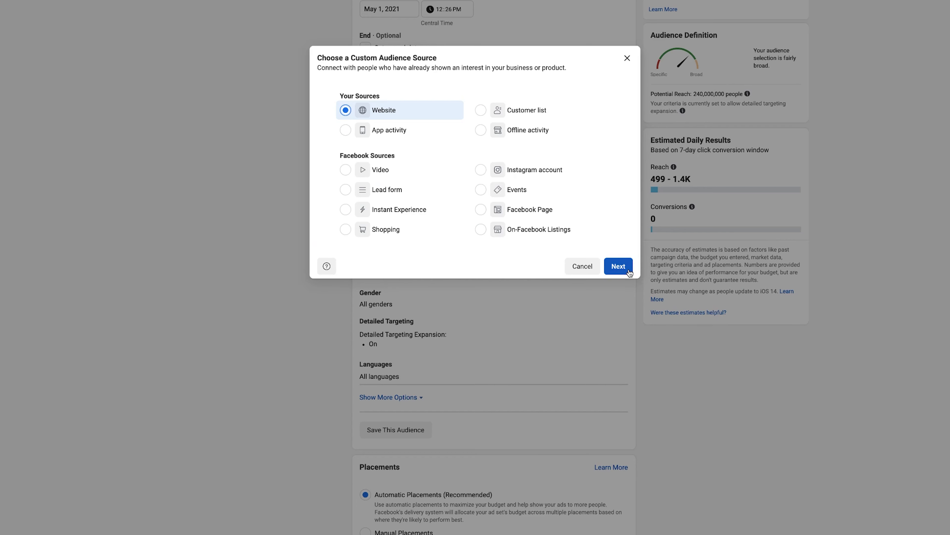
{"action": "left_click", "coordinate": [628, 268]}
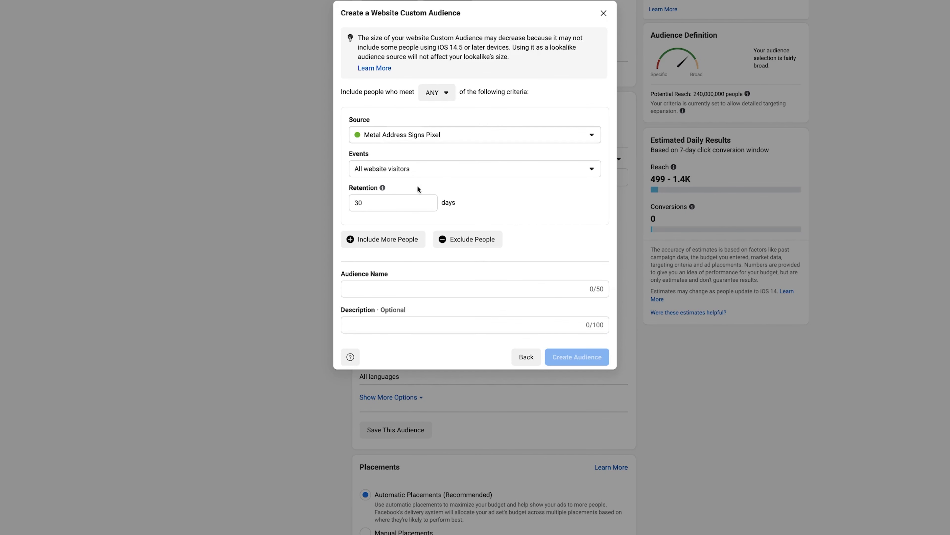
Step: Create a 30-day website visitors audience named 'TS - Website Visitors 320 toutube example)'
{"action": "double_click", "coordinate": [393, 201]}
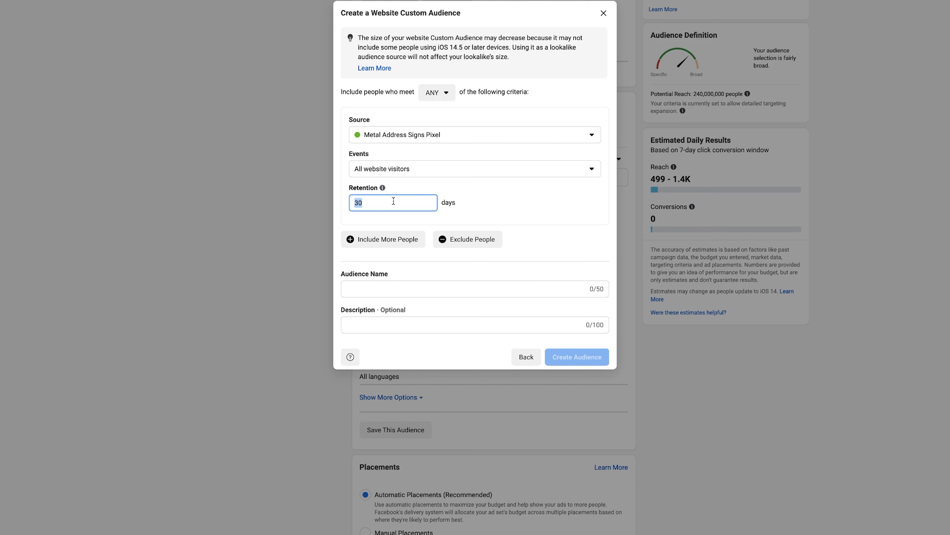
{"action": "type", "text": "7"}
{"action": "key", "text": "BackSpace"}
{"action": "type", "text": "390"}
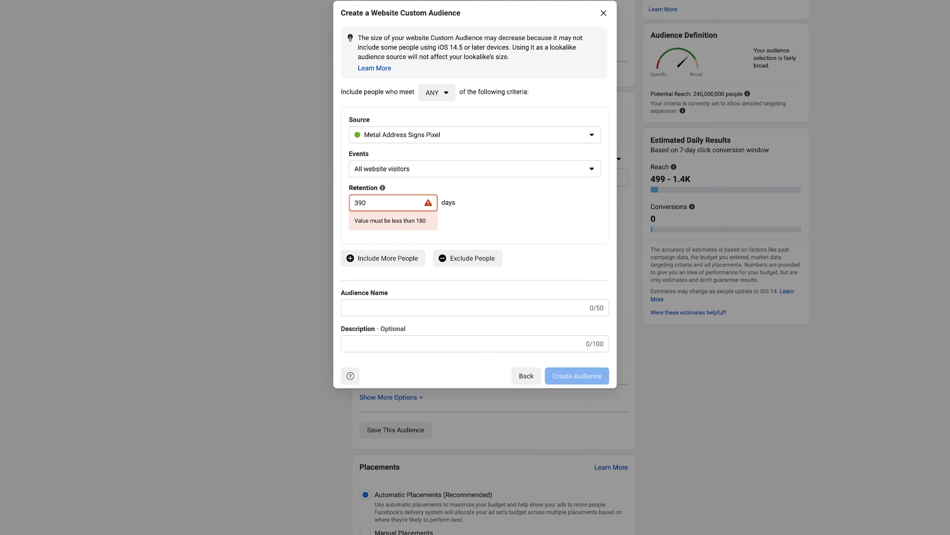
{"action": "key", "text": "BackSpace"}
{"action": "key", "text": "BackSpace"}
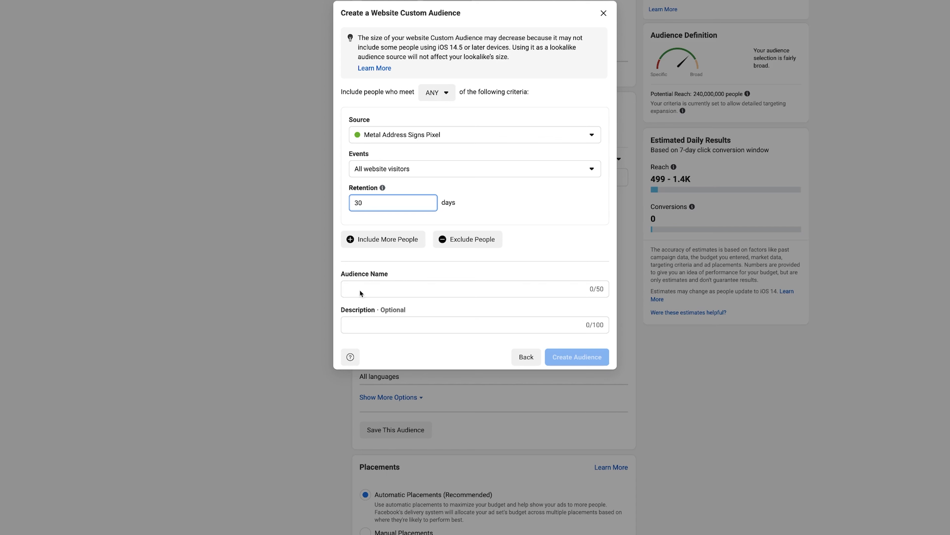
{"action": "left_click", "coordinate": [369, 296]}
{"action": "type", "text": "TS "}
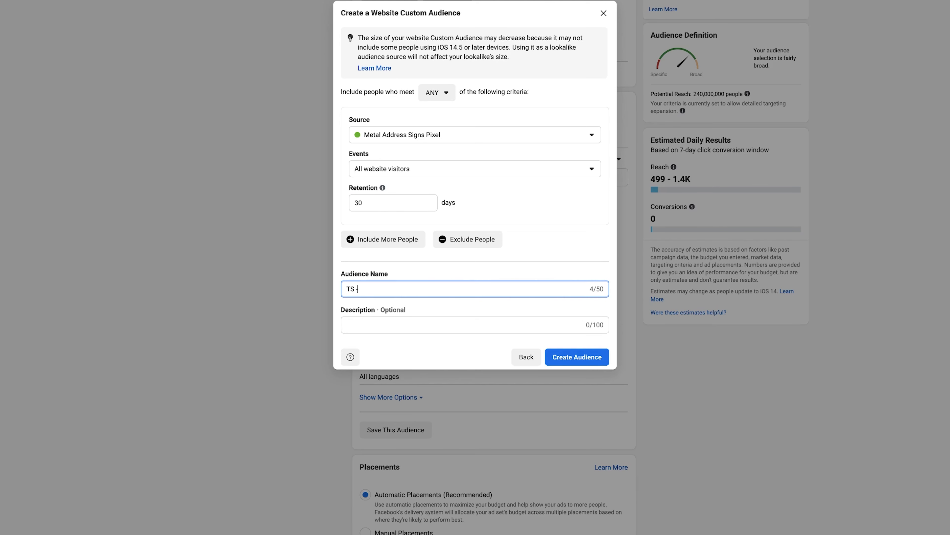
{"action": "type", "text": "- Website Visitors 320 "}
{"action": "type", "text": "t"}
{"action": "type", "text": "outube exa"}
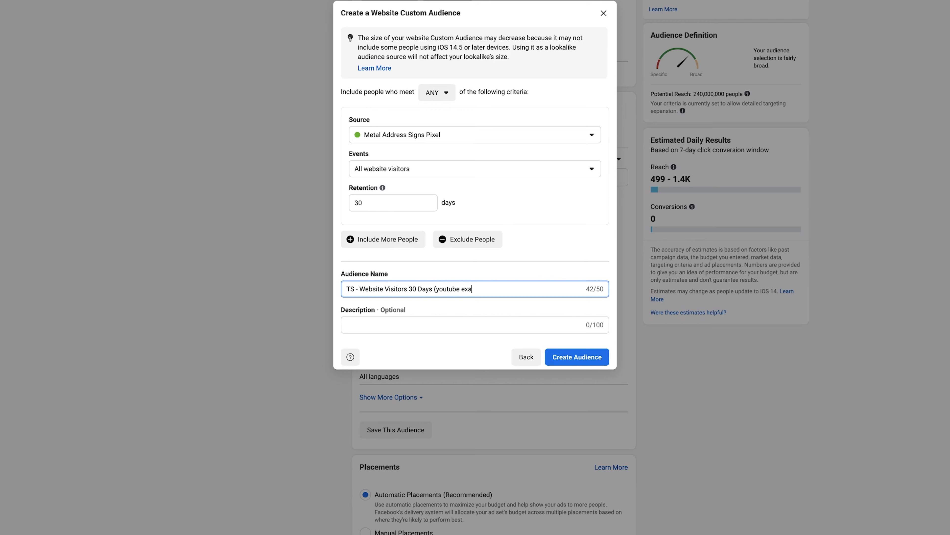
{"action": "type", "text": "mple)"}
{"action": "left_click", "coordinate": [596, 358]}
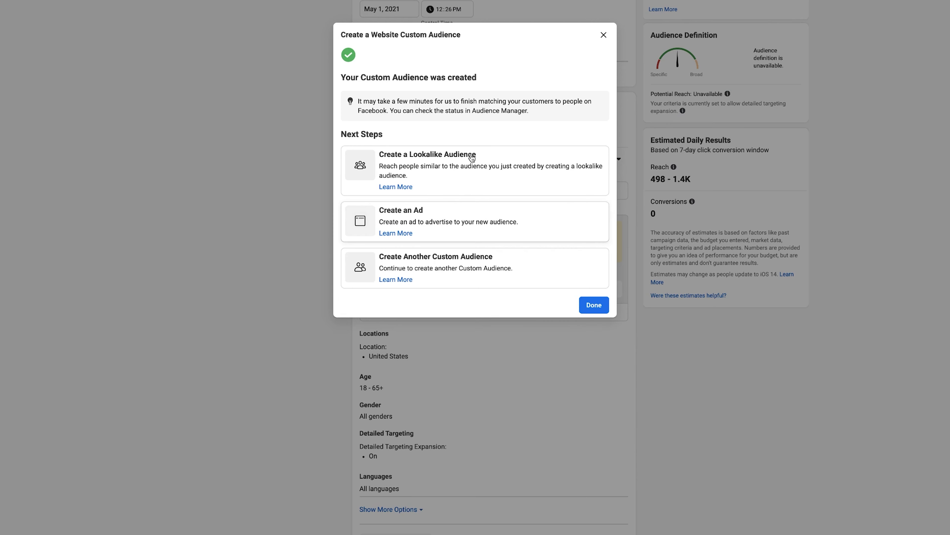
{"action": "left_click", "coordinate": [482, 180]}
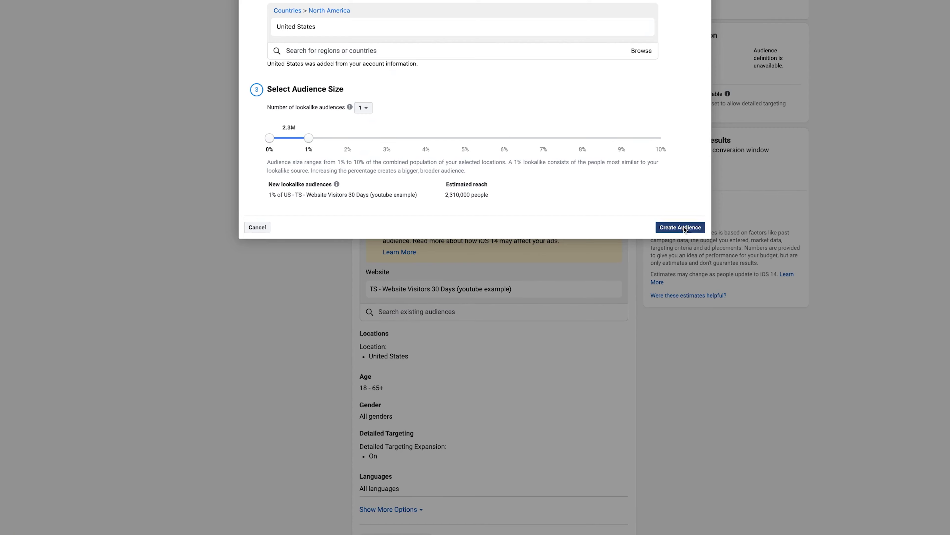
Step: Close the finished dialog, leaving the 1% US lookalike audience targeted
{"action": "left_click", "coordinate": [669, 231]}
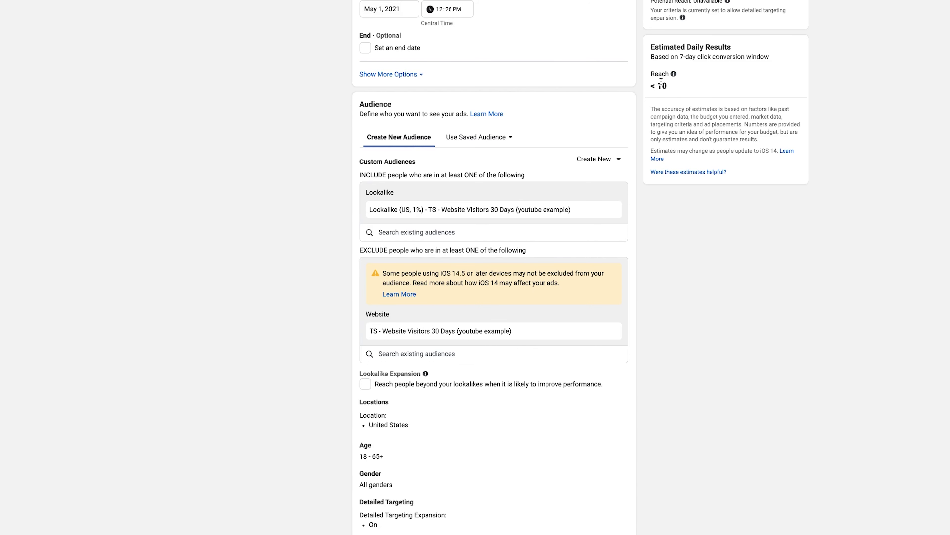
Step: Replace the website exclusion with the custom audience 'TS - Website Visitors 30 Days'
{"action": "scroll", "coordinate": [679, 283], "scroll_direction": "down", "scroll_amount": 1}
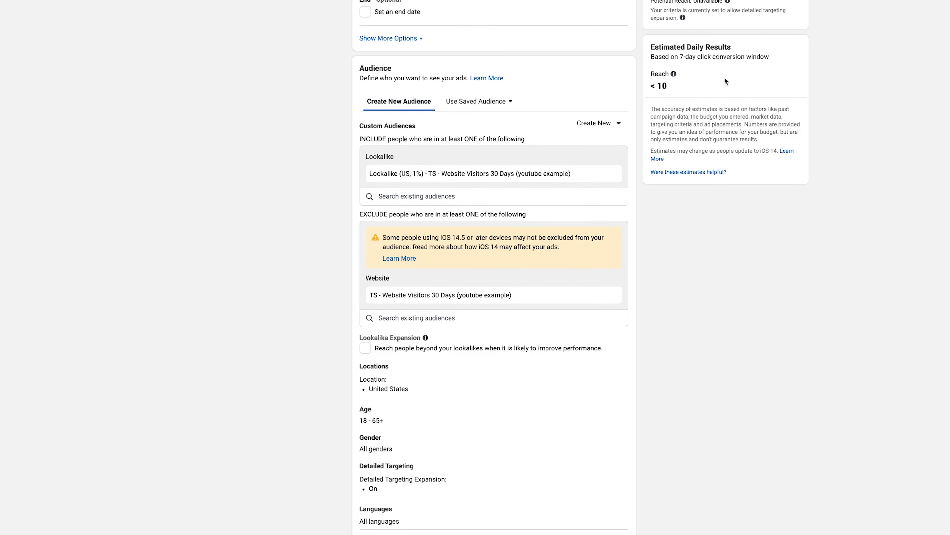
{"action": "left_click", "coordinate": [609, 296]}
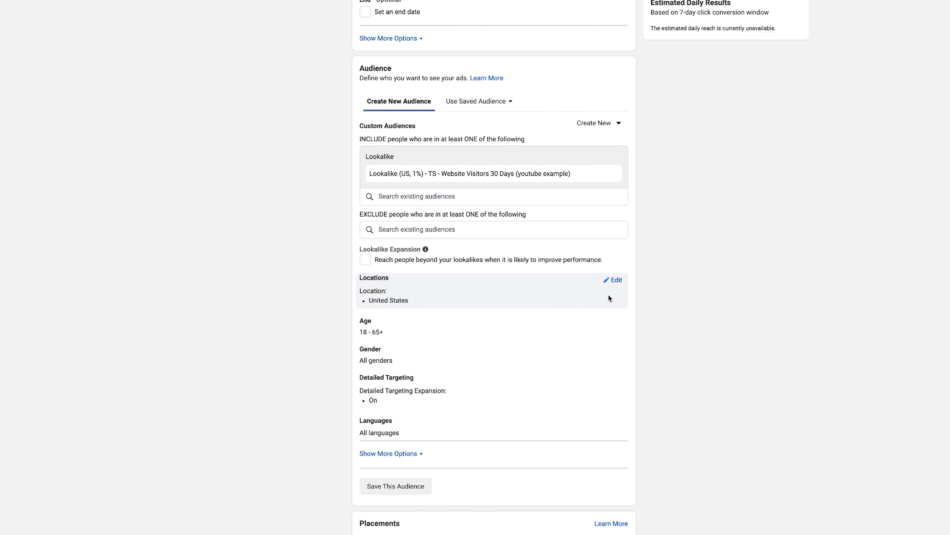
{"action": "left_click", "coordinate": [426, 230]}
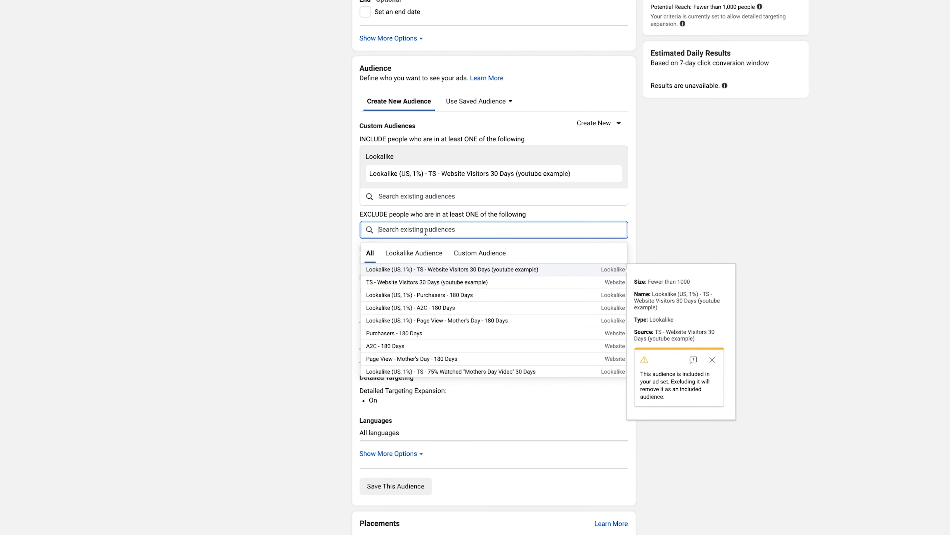
{"action": "type", "text": "30"}
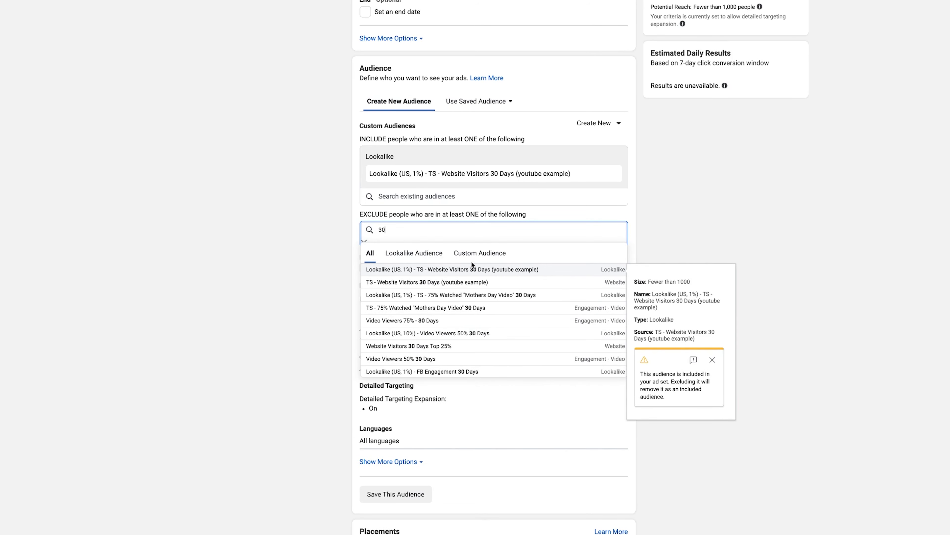
{"action": "left_click", "coordinate": [486, 258]}
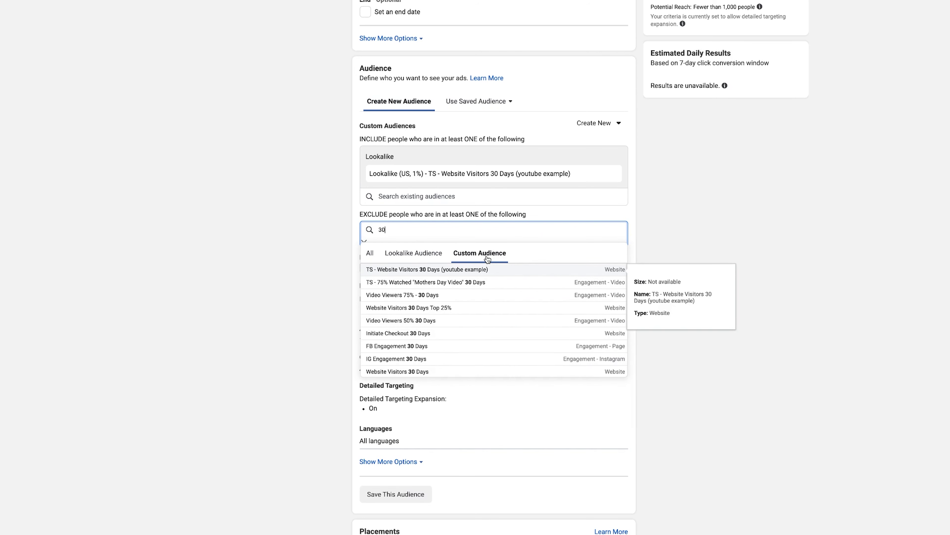
{"action": "left_click", "coordinate": [465, 268]}
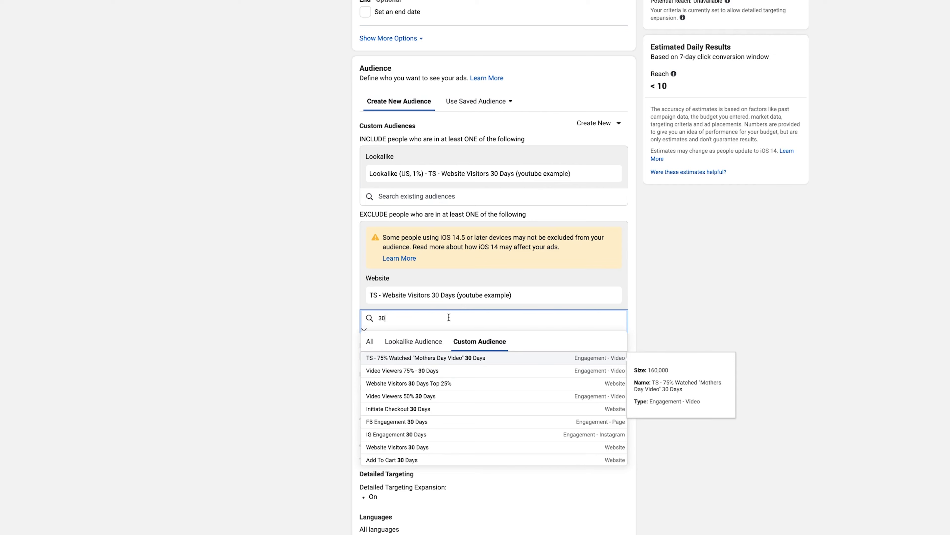
Step: Also exclude Purchase 30 Days and IG Engagement 30 Days, then search for the FB engagement audience
{"action": "key", "text": "BackSpace"}
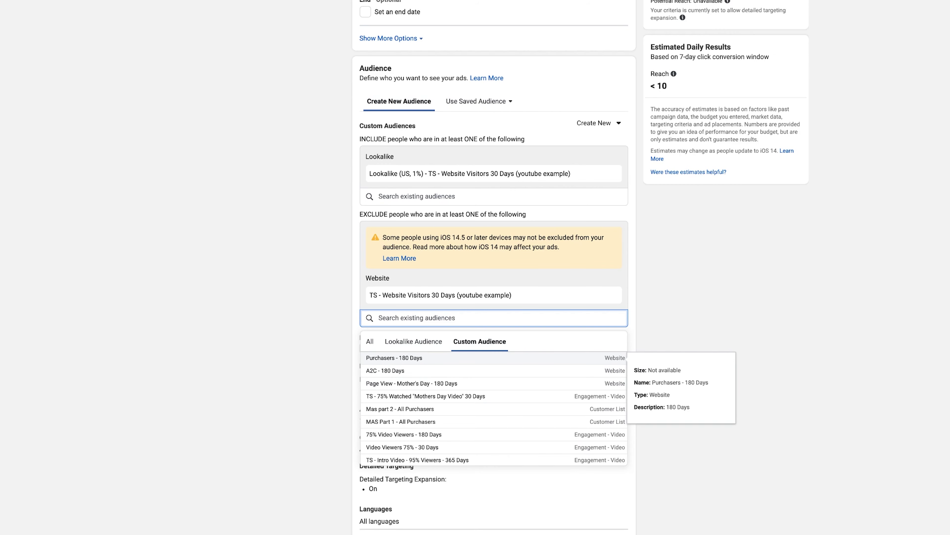
{"action": "type", "text": "purchase 30"}
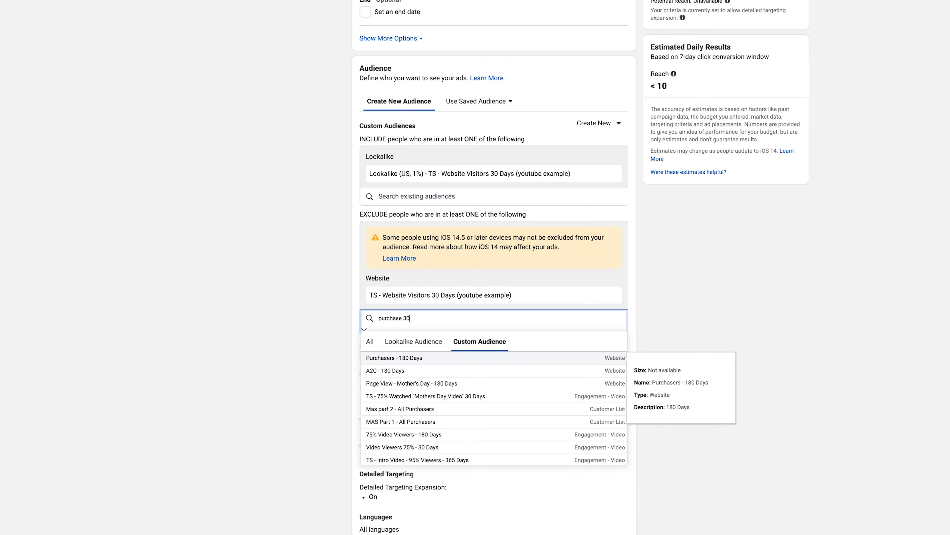
{"action": "key", "text": "Return"}
{"action": "key", "text": "ctrl+a"}
{"action": "type", "text": "ig engagement 30"}
{"action": "key", "text": "Return"}
{"action": "key", "text": "ctrl+a"}
{"action": "type", "text": "gb"}
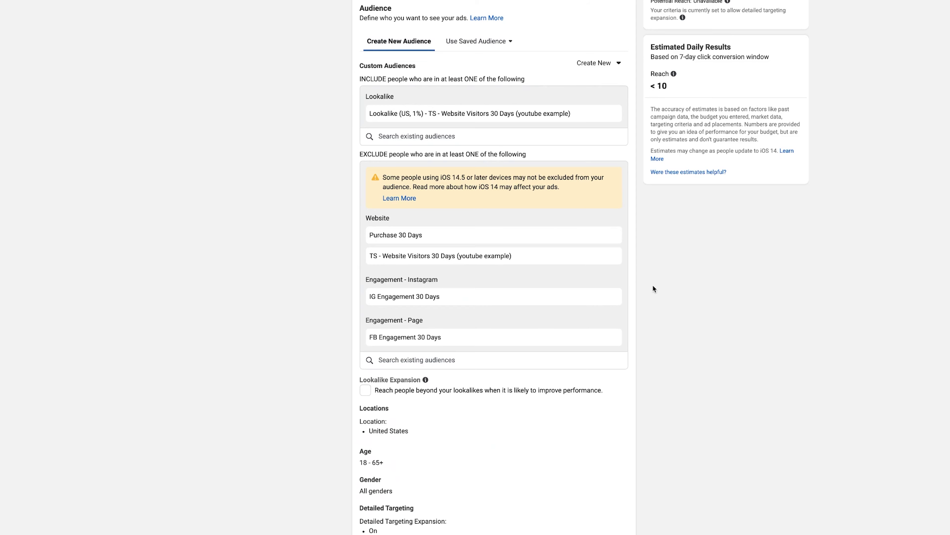
Step: Paste the 1% US lookalike audience name as the ad set name and open the new ad
{"action": "scroll", "coordinate": [653, 285], "scroll_direction": "down", "scroll_amount": 1}
{"action": "scroll", "coordinate": [683, 289], "scroll_direction": "down", "scroll_amount": 4}
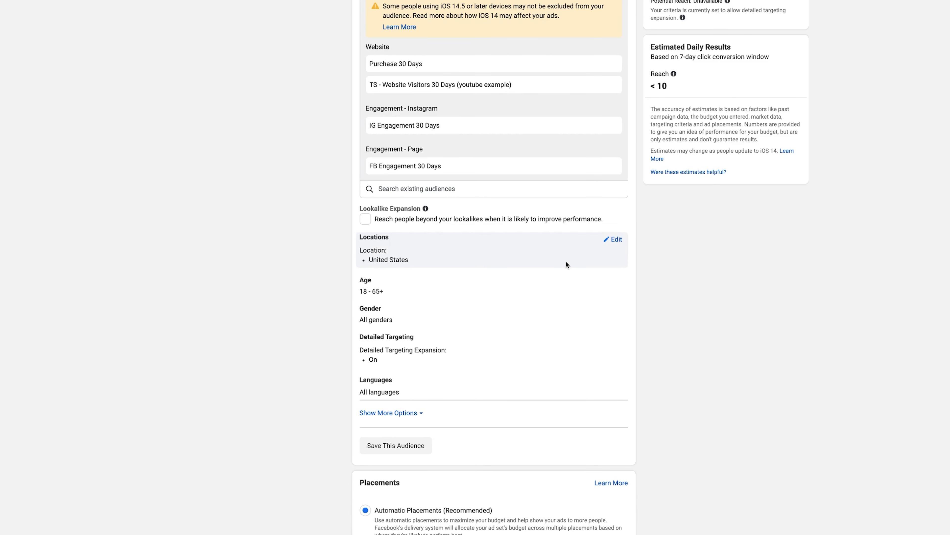
{"action": "scroll", "coordinate": [717, 429], "scroll_direction": "down", "scroll_amount": 2}
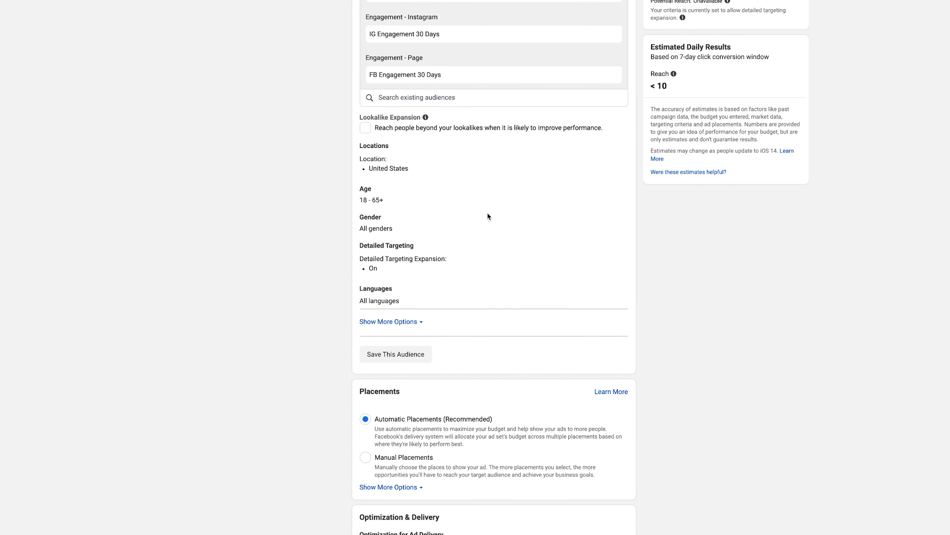
{"action": "scroll", "coordinate": [482, 258], "scroll_direction": "down", "scroll_amount": 1}
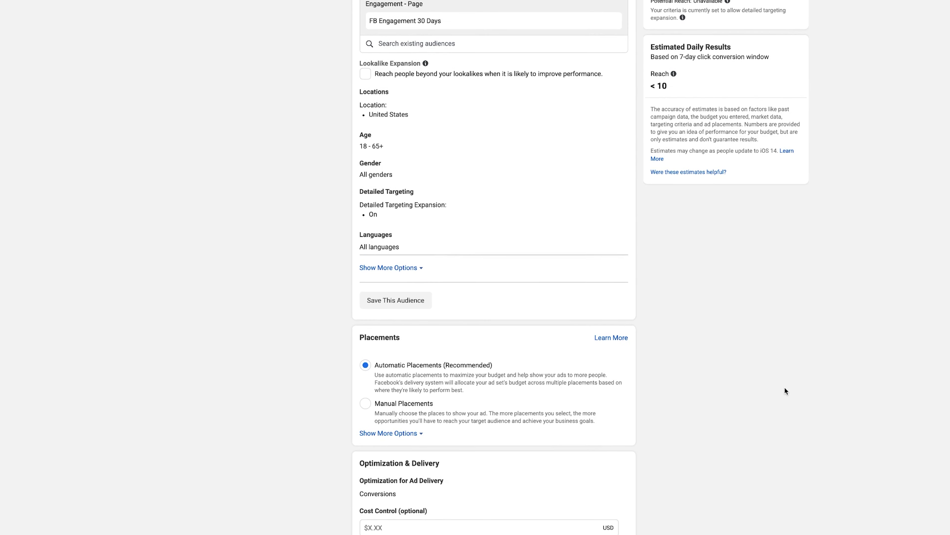
{"action": "scroll", "coordinate": [660, 433], "scroll_direction": "up", "scroll_amount": 1}
{"action": "scroll", "coordinate": [660, 433], "scroll_direction": "up", "scroll_amount": 10}
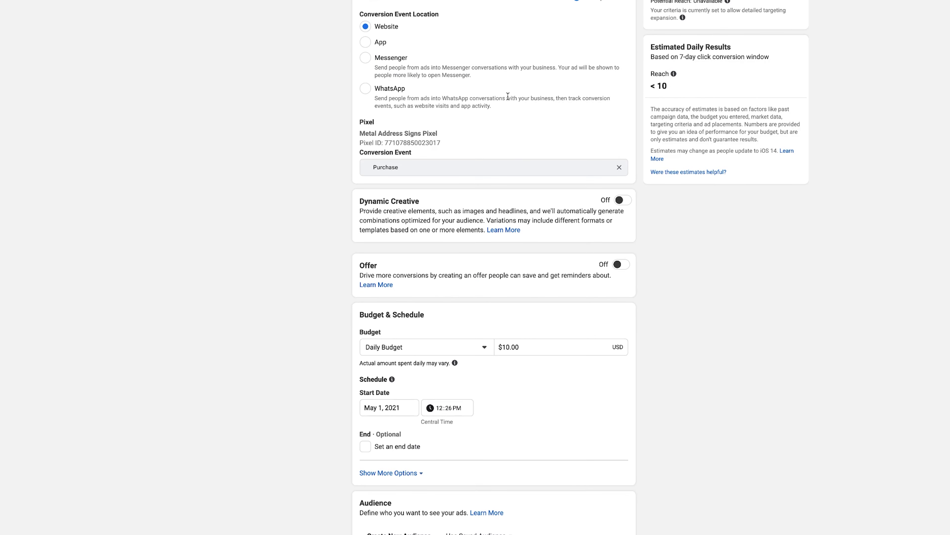
{"action": "scroll", "coordinate": [700, 441], "scroll_direction": "down", "scroll_amount": 3}
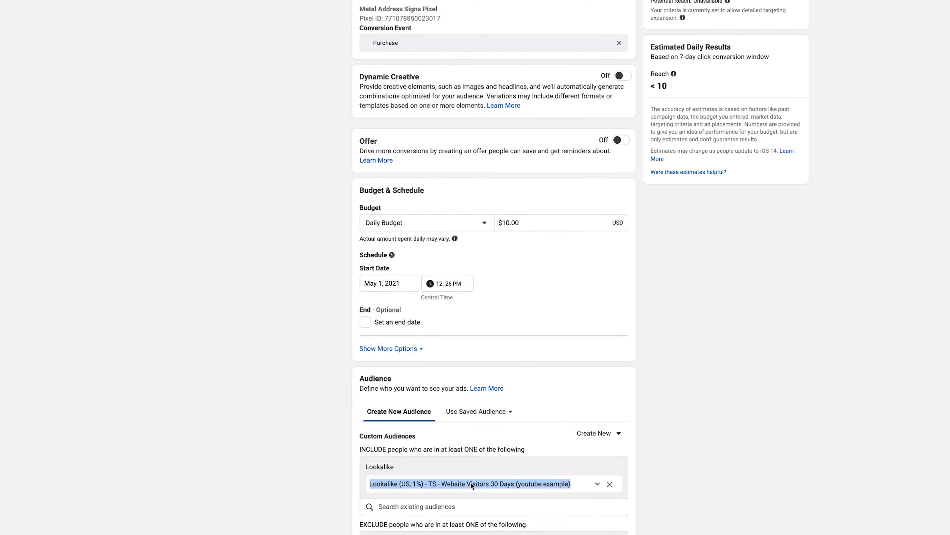
{"action": "scroll", "coordinate": [467, 262], "scroll_direction": "up", "scroll_amount": 5}
{"action": "triple_click", "coordinate": [470, 63]}
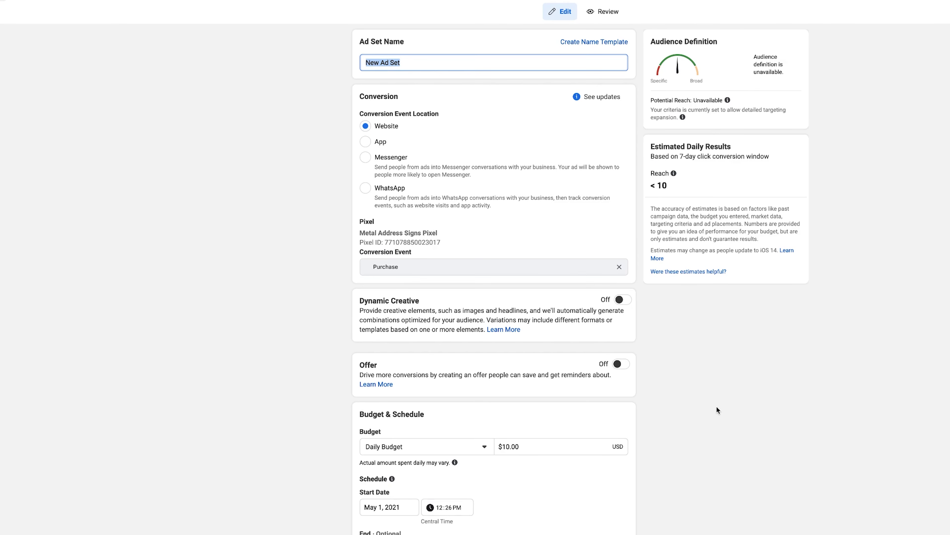
{"action": "type", "text": "Lookalike (US, 1%) - TS - Website Visitors 30 Days (youtube example)"}
{"action": "left_click", "coordinate": [736, 463]}
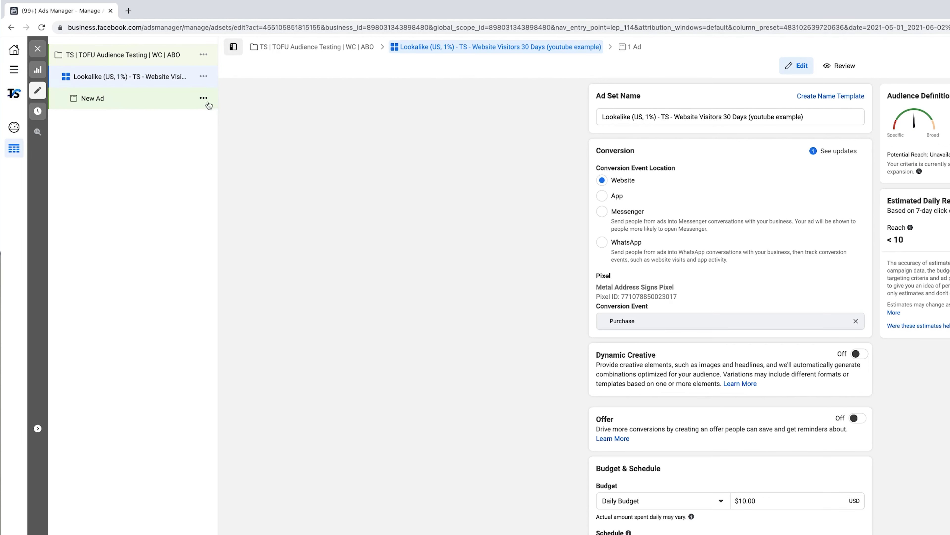
{"action": "left_click", "coordinate": [209, 105]}
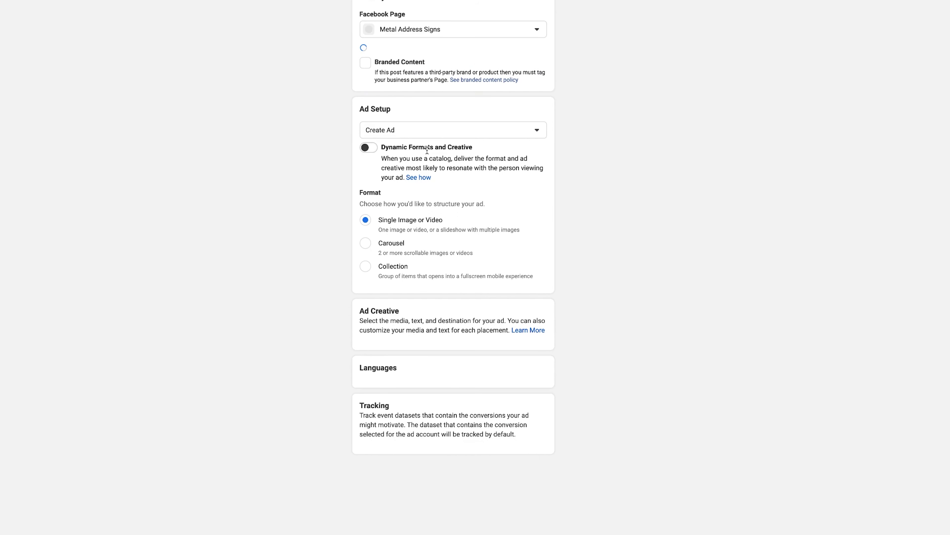
Step: Set up the ad from the existing 'We love a wedding!' post, filtered to ads posts
{"action": "left_click", "coordinate": [411, 181]}
{"action": "left_click", "coordinate": [402, 218]}
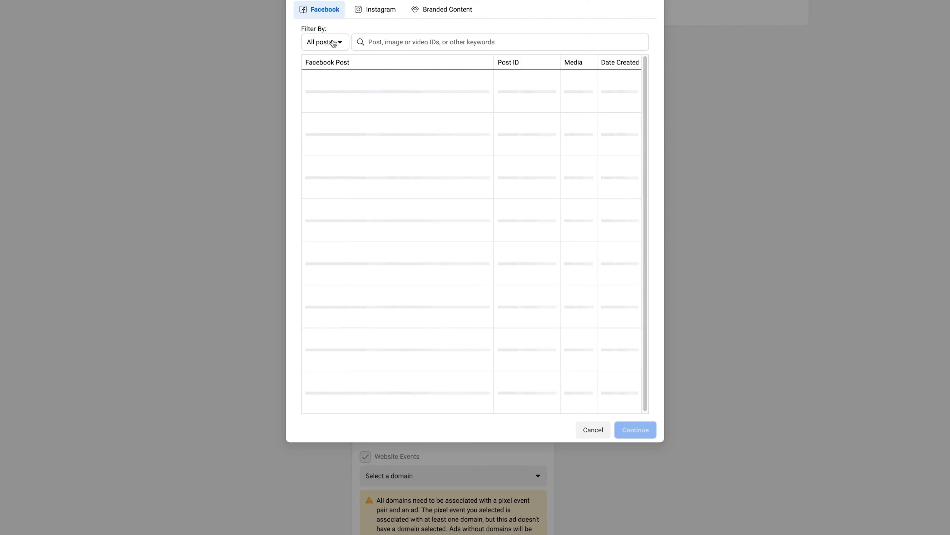
{"action": "left_click", "coordinate": [334, 43]}
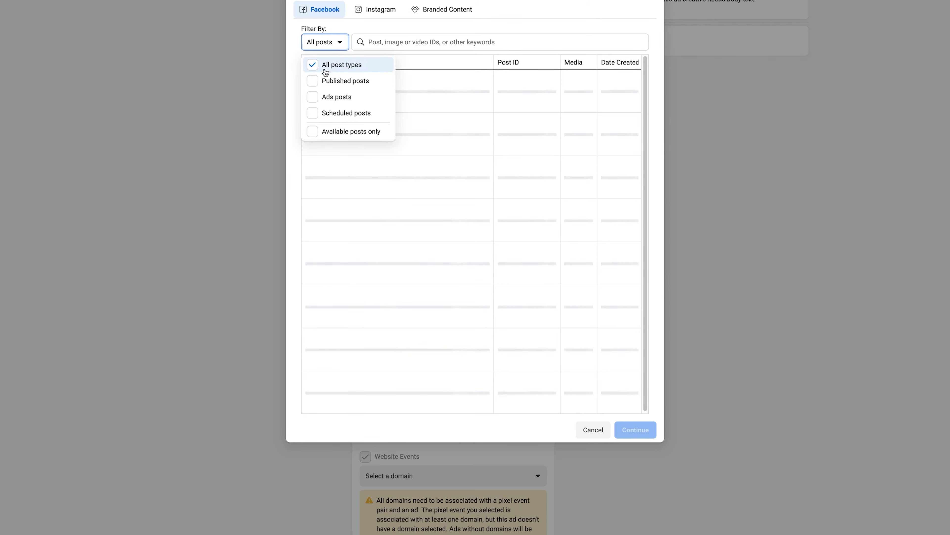
{"action": "left_click", "coordinate": [329, 97]}
{"action": "left_click", "coordinate": [637, 431]}
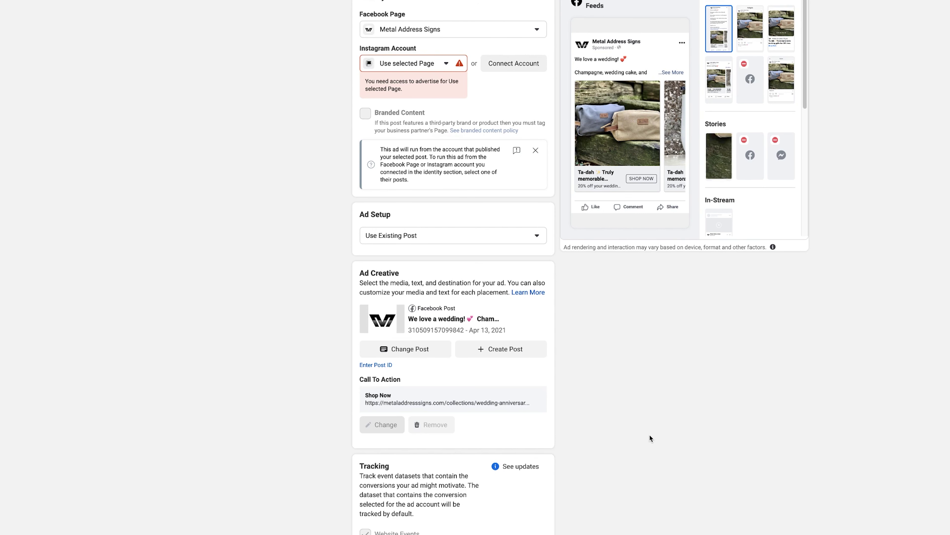
Step: Link the Instagram account and track events on the metaladdresssigns.com domain
{"action": "left_click", "coordinate": [445, 60]}
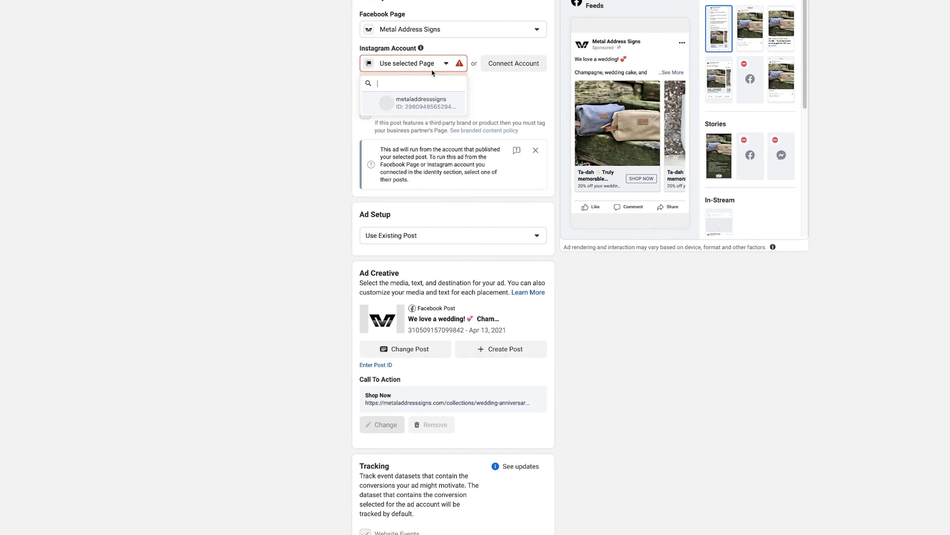
{"action": "scroll", "coordinate": [214, 489], "scroll_direction": "down", "scroll_amount": 4}
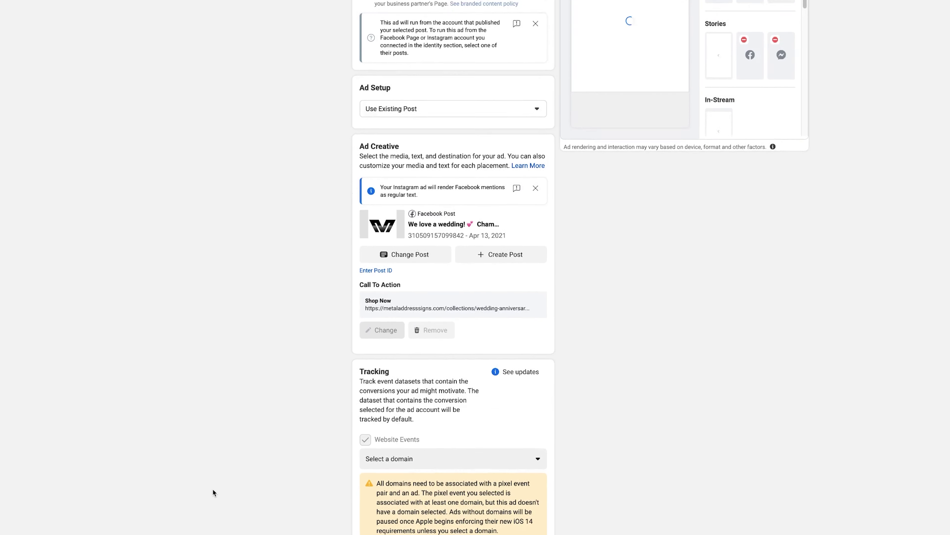
{"action": "left_click", "coordinate": [426, 446]}
{"action": "left_click", "coordinate": [405, 468]}
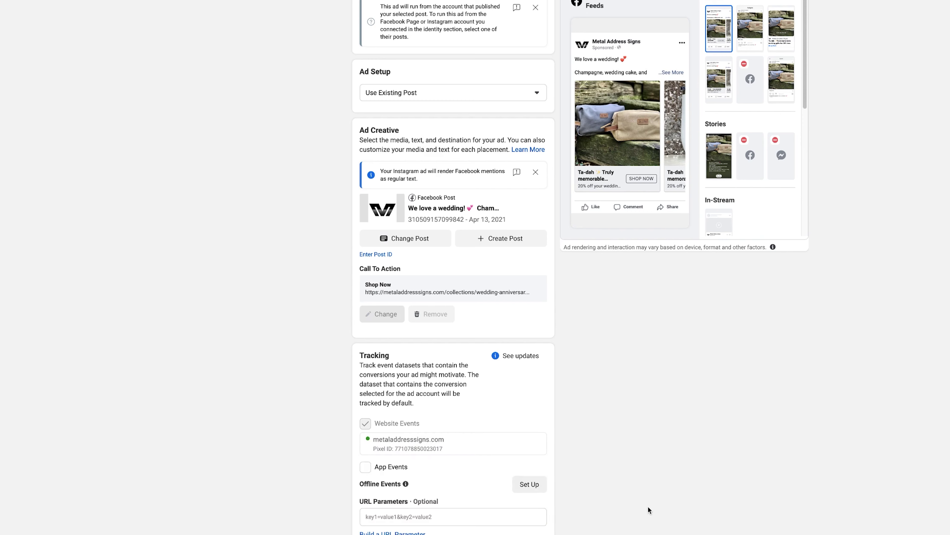
{"action": "scroll", "coordinate": [647, 506], "scroll_direction": "up", "scroll_amount": 6}
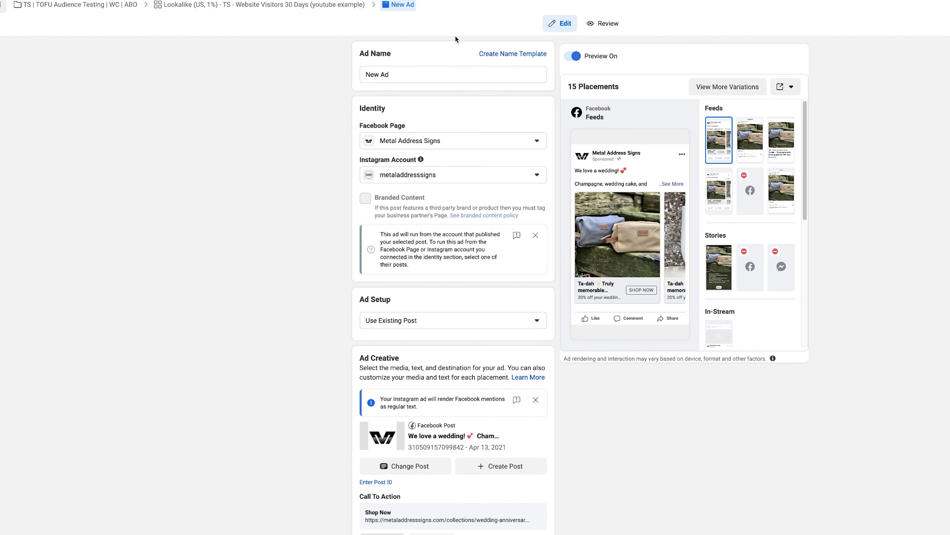
Step: Rename the ad to 'Ad#1 - Carousel' and go back to the lookalike ad set
{"action": "double_click", "coordinate": [425, 72]}
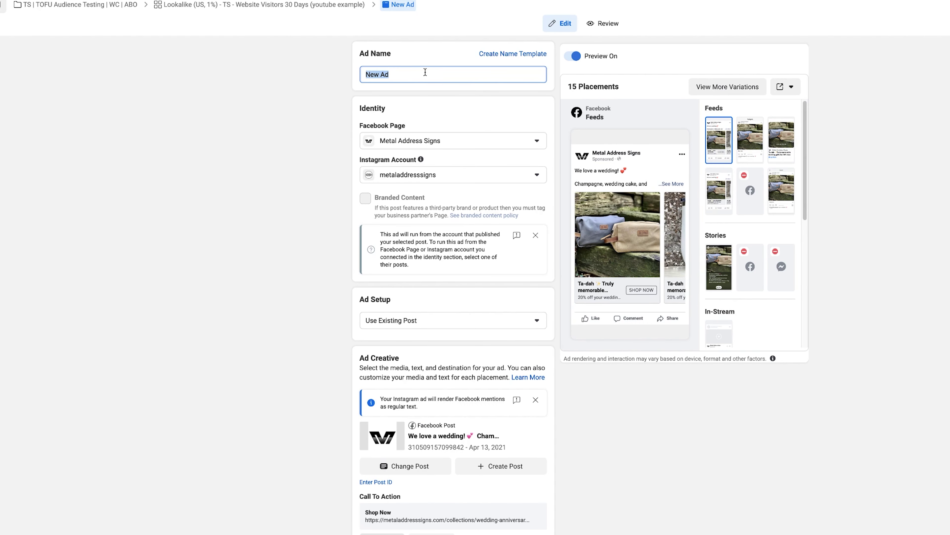
{"action": "key", "text": "ctrl+a"}
{"action": "type", "text": "Ad #1"}
{"action": "key", "text": "BackSpace"}
{"action": "key", "text": "BackSpace"}
{"action": "key", "text": "BackSpace"}
{"action": "key", "text": "BackSpace"}
{"action": "key", "text": "BackSpace"}
{"action": "type", "text": "Ad#1 -"}
{"action": "type", "text": " Carous"}
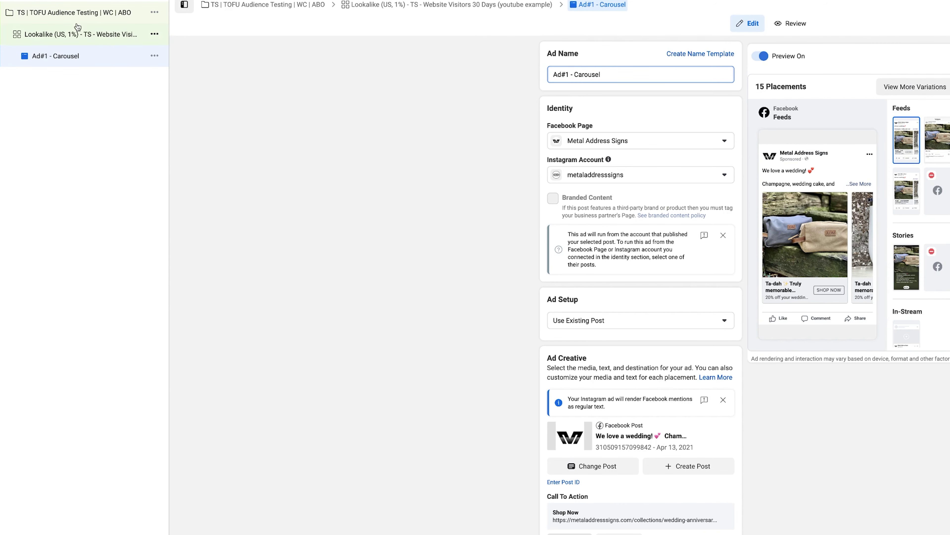
{"action": "left_click", "coordinate": [71, 37]}
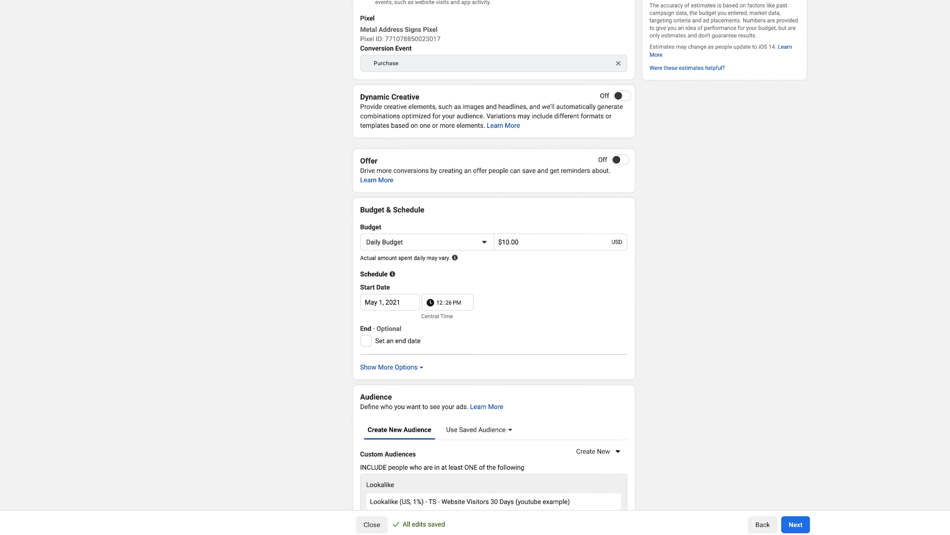
Step: Advance to the final step and publish the campaign
{"action": "left_click", "coordinate": [796, 524]}
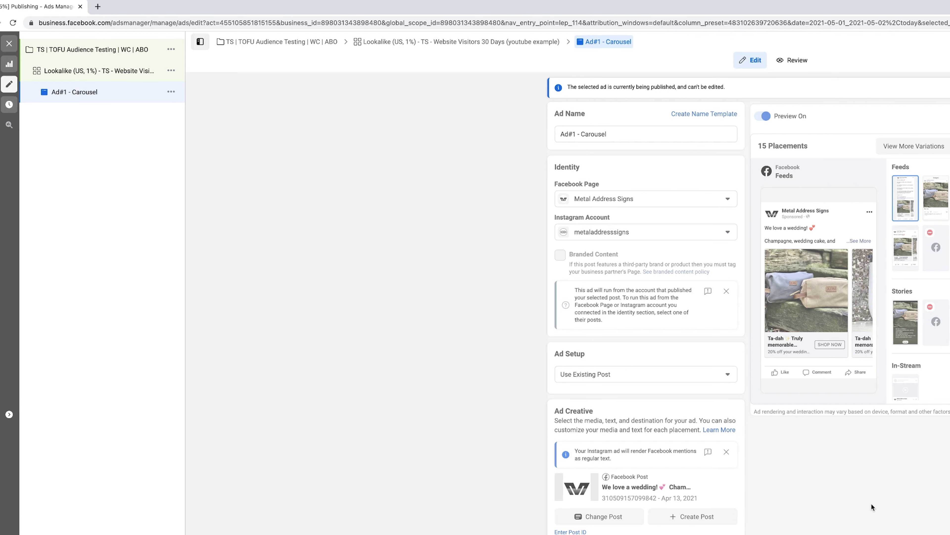
{"action": "left_click", "coordinate": [10, 43]}
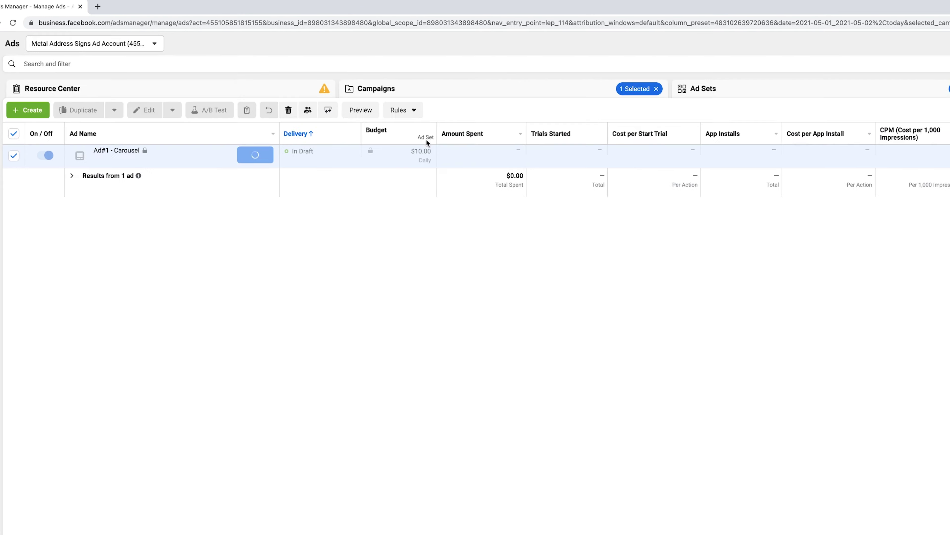